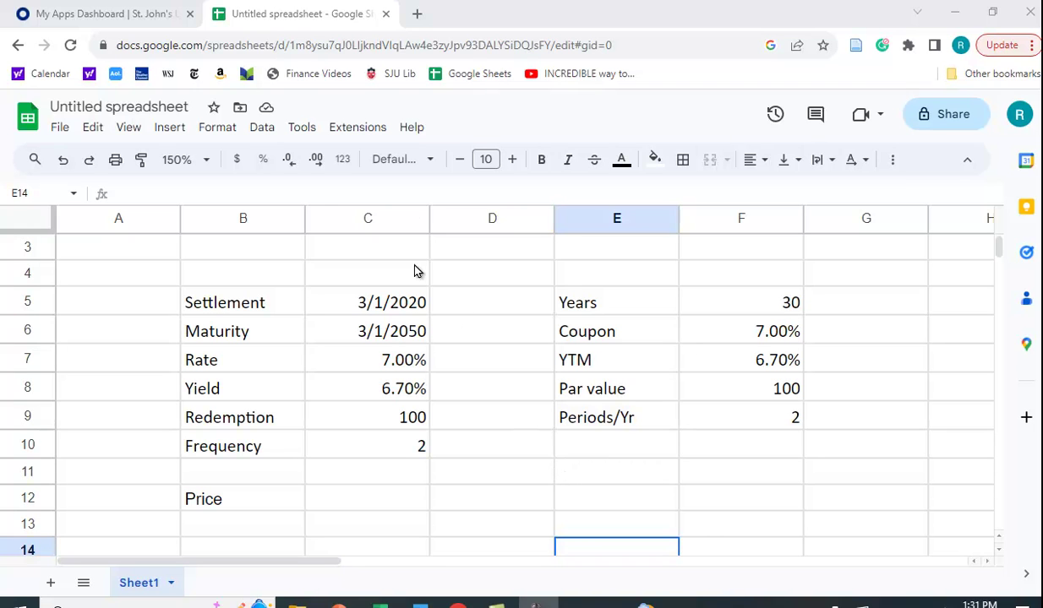
left_click(898, 172)
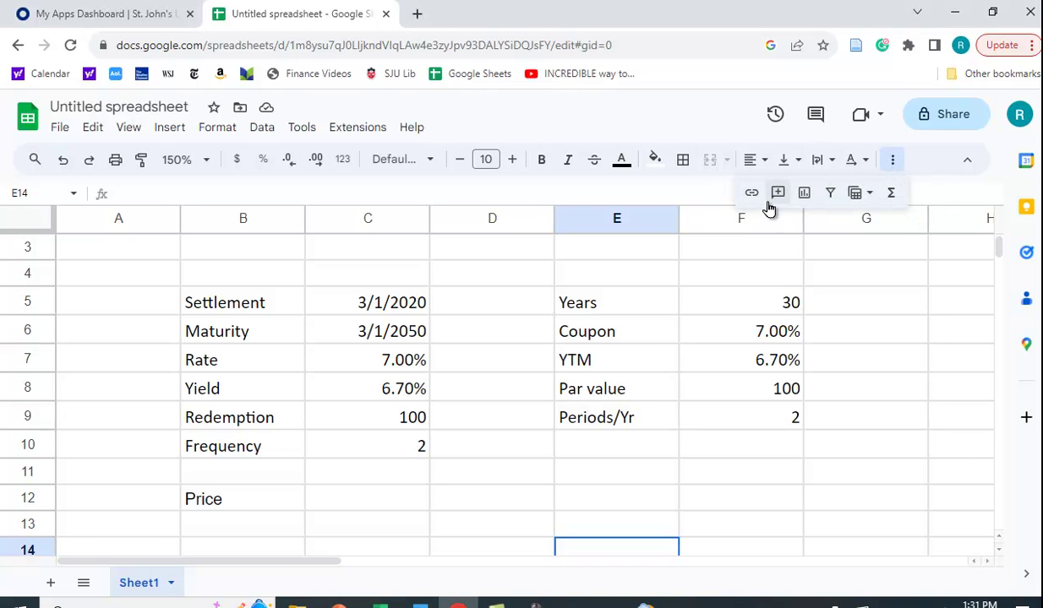
left_click(894, 197)
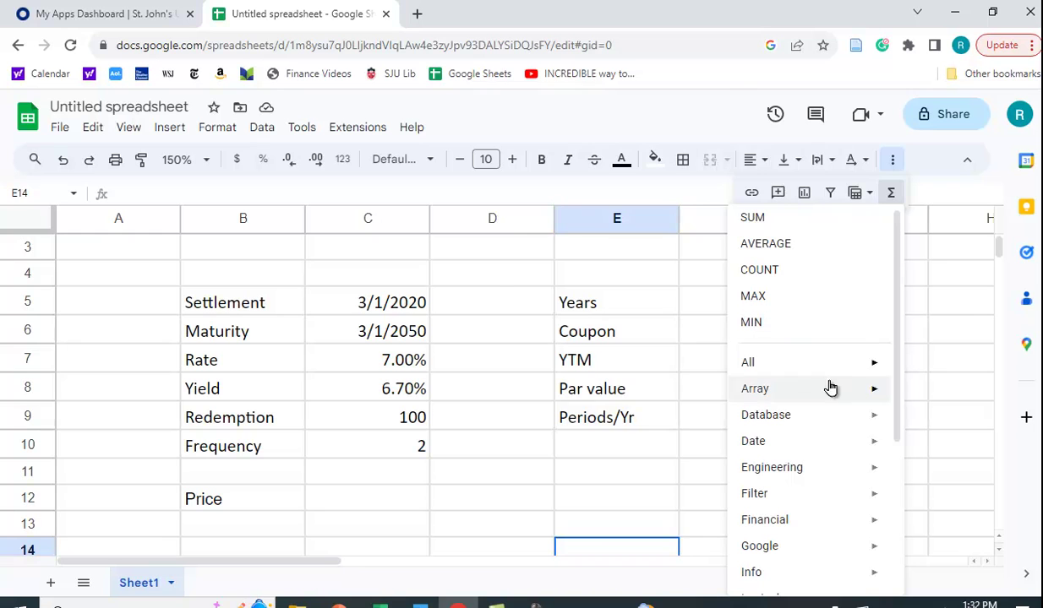
mouse_move(776, 527)
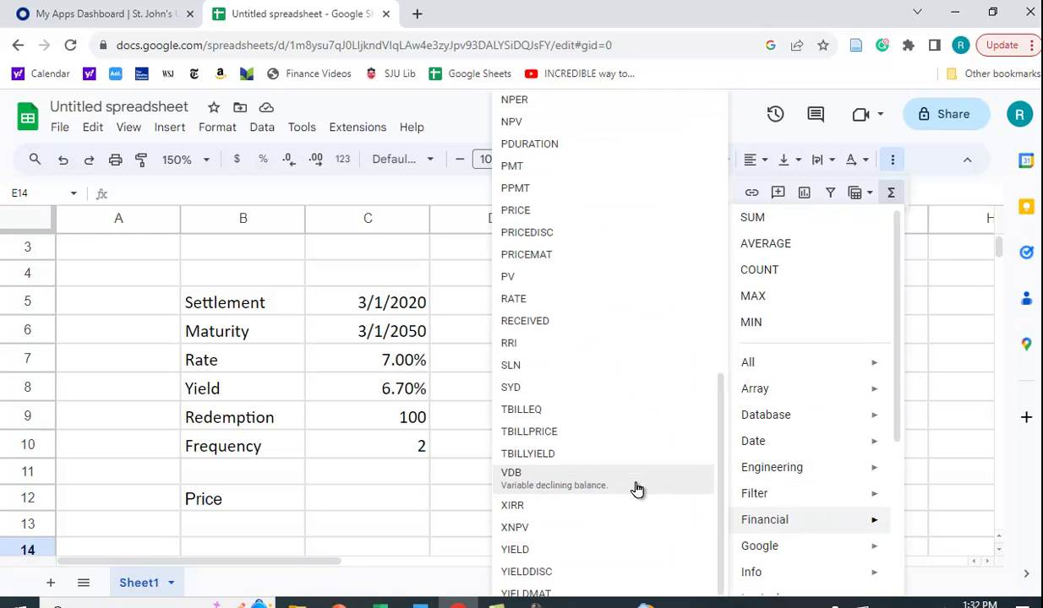
scroll(633, 484, "up", 3)
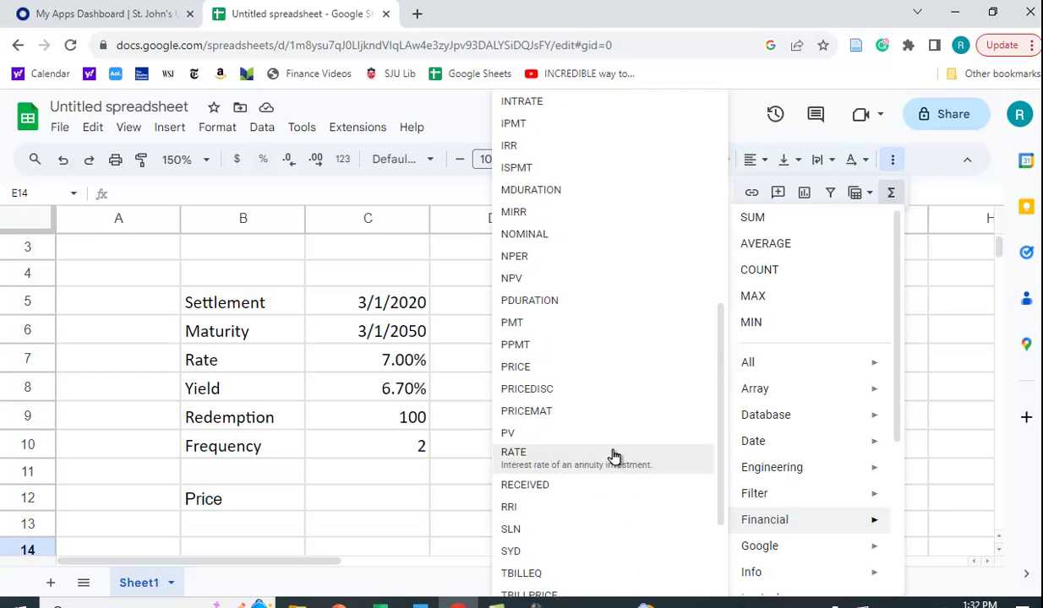
left_click(524, 369)
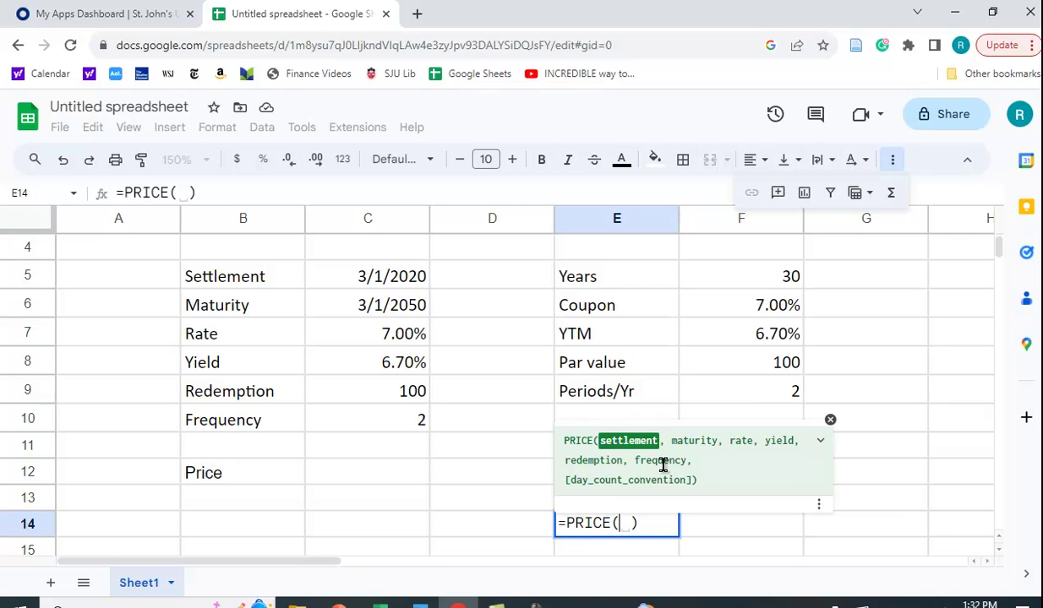
left_click(829, 420)
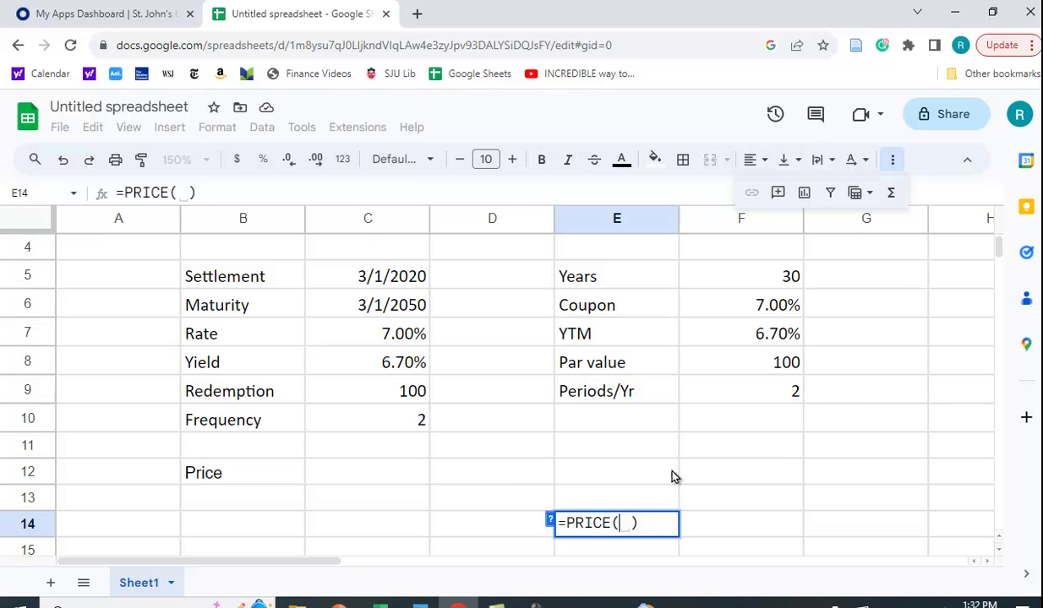
key("BackSpace")
key("BackSpace")
key("BackSpace")
key("BackSpace")
key("BackSpace")
key("BackSpace")
key("BackSpace")
key("Delete")
scroll(464, 562, "up", 2)
scroll(399, 512, "down", 2)
Start a PRICE formula in cell C12 with C5 as the settlement date and C6 as the maturity date
left_click(387, 504)
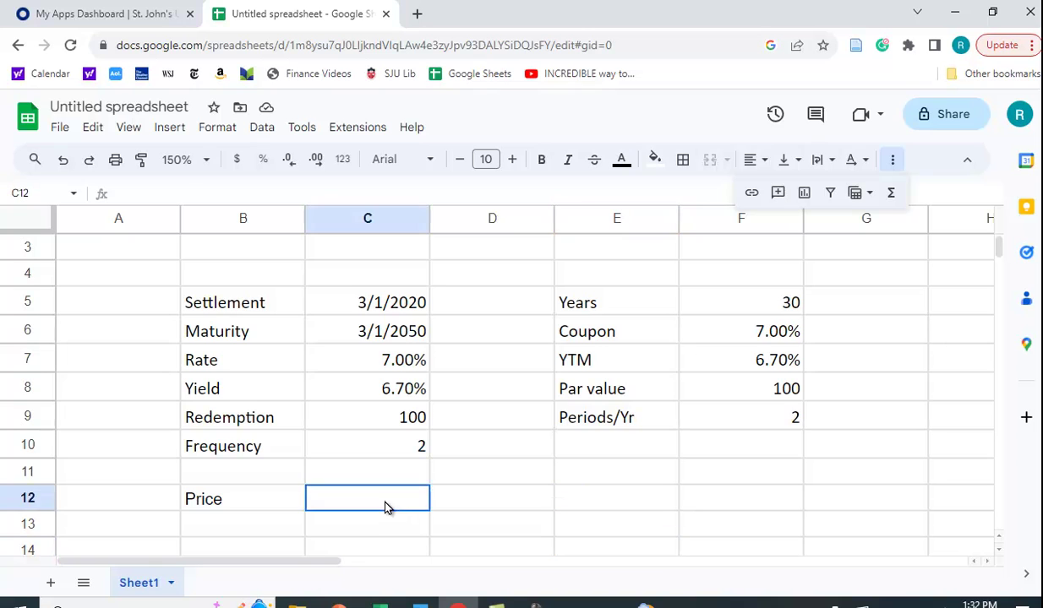
scroll(386, 507, "down", 2)
type("=")
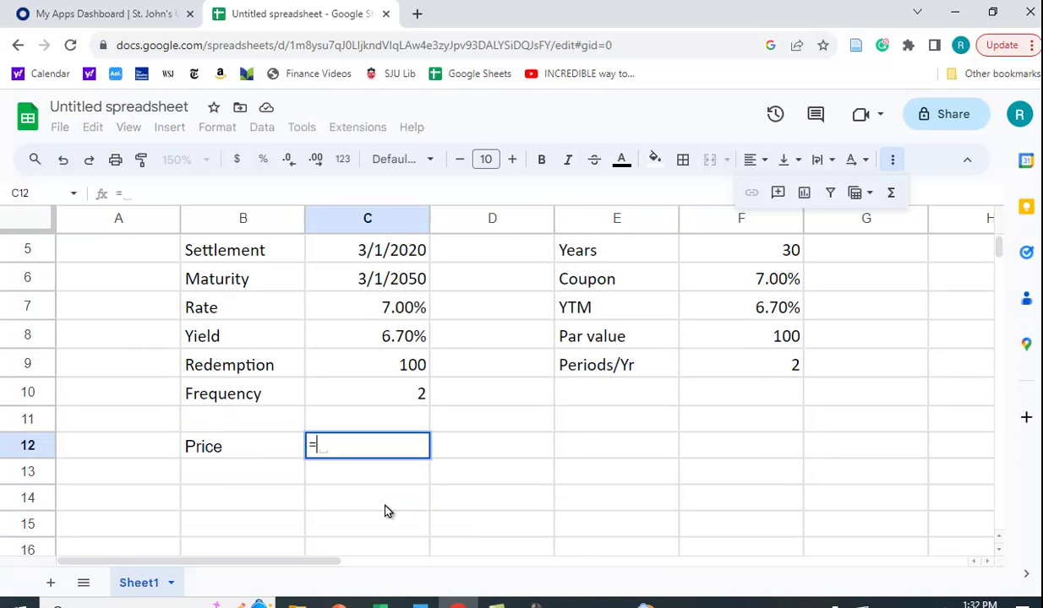
type("price(")
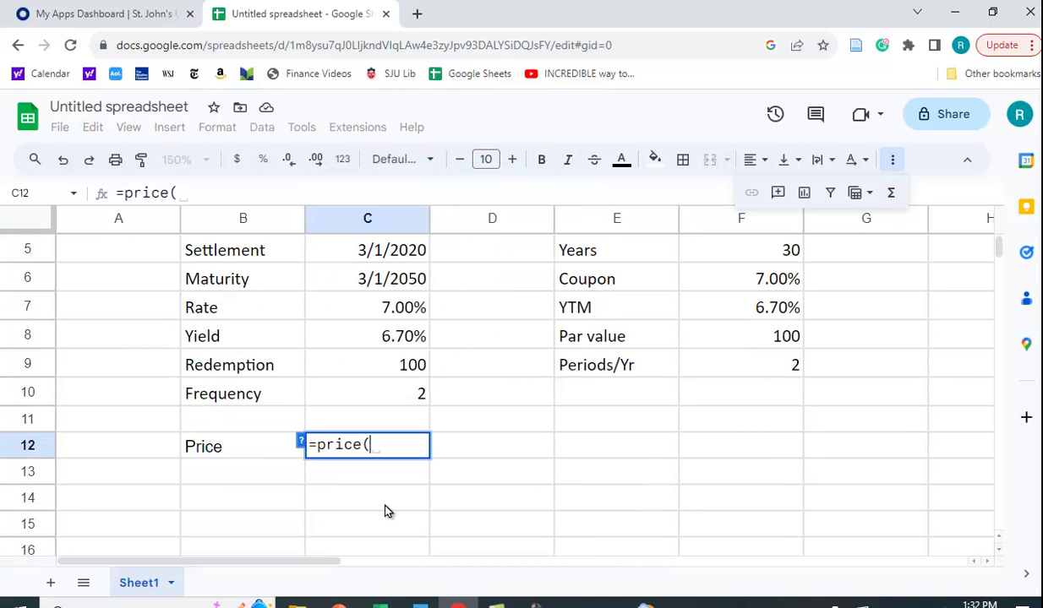
scroll(423, 509, "up", 4)
scroll(519, 507, "down", 4)
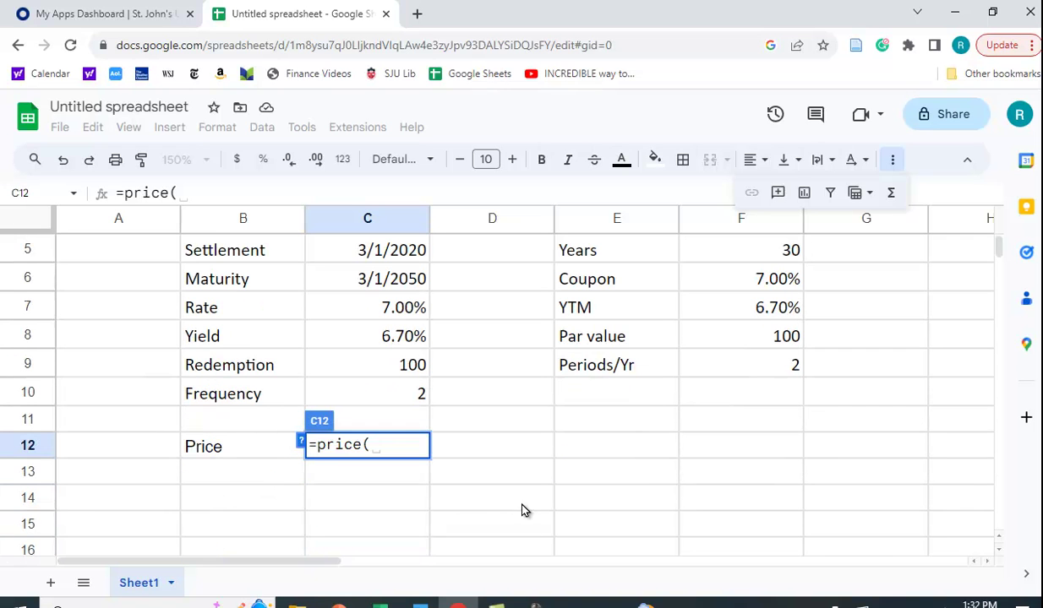
left_click(300, 446)
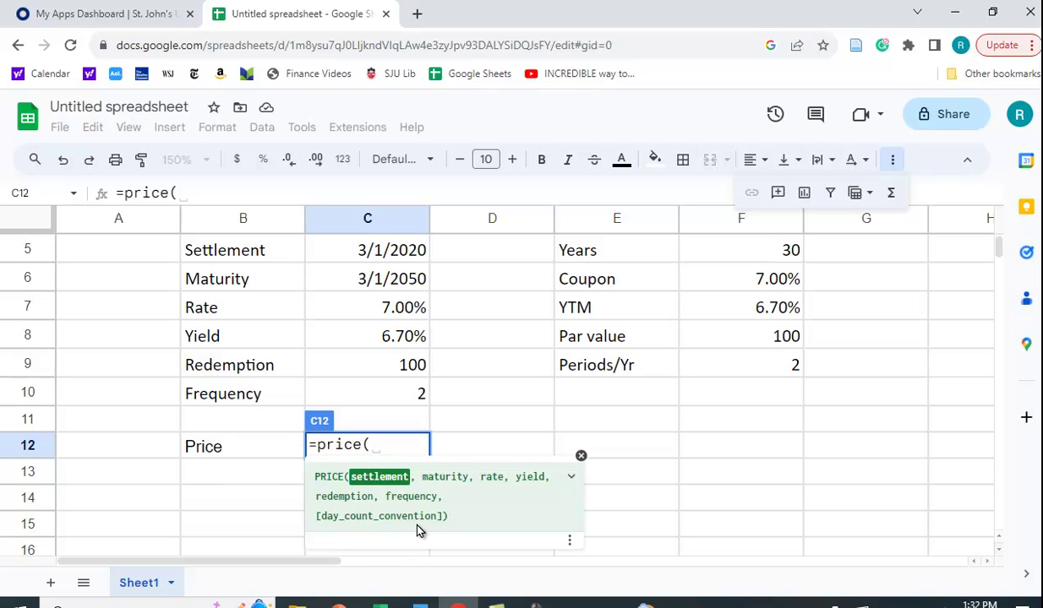
left_click(400, 261)
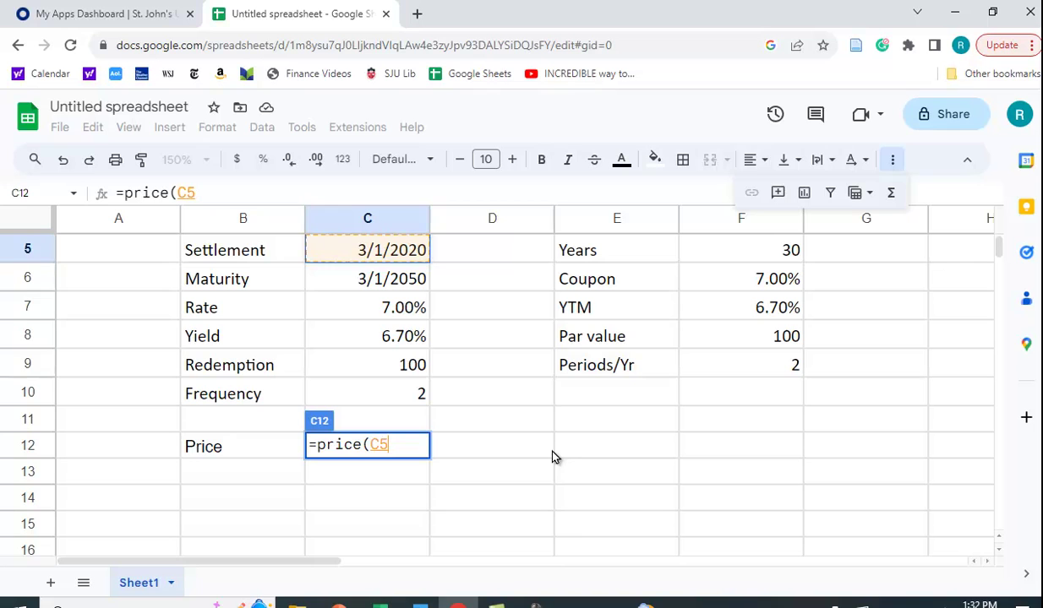
type(",")
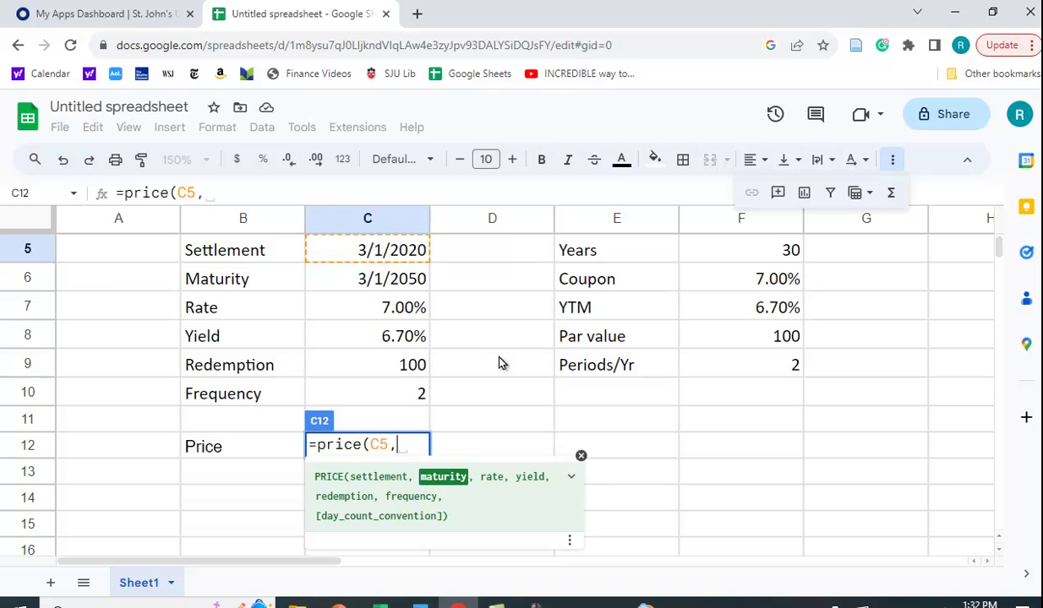
left_click(385, 277)
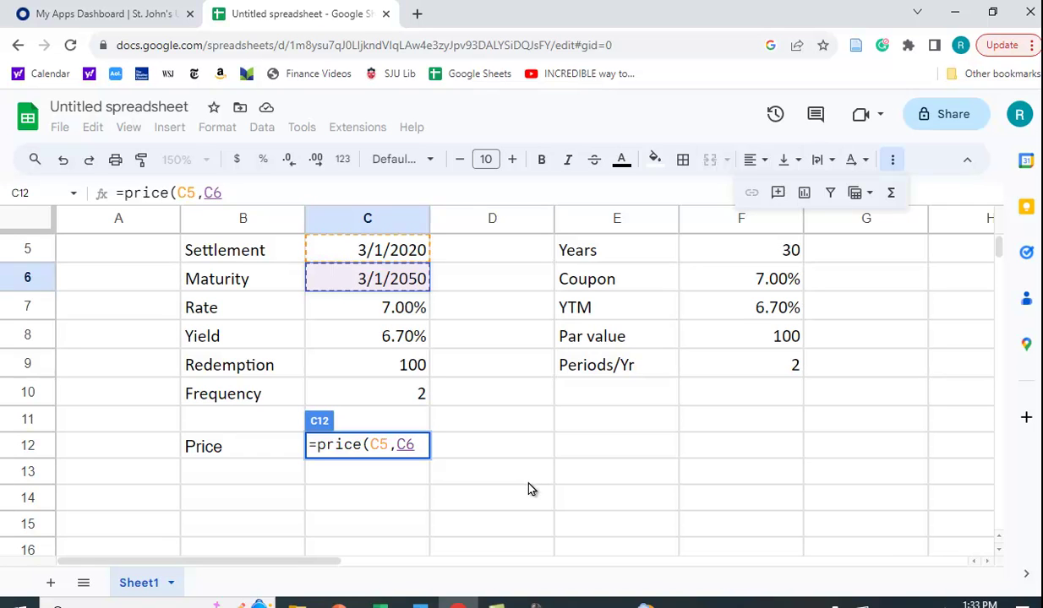
type(",")
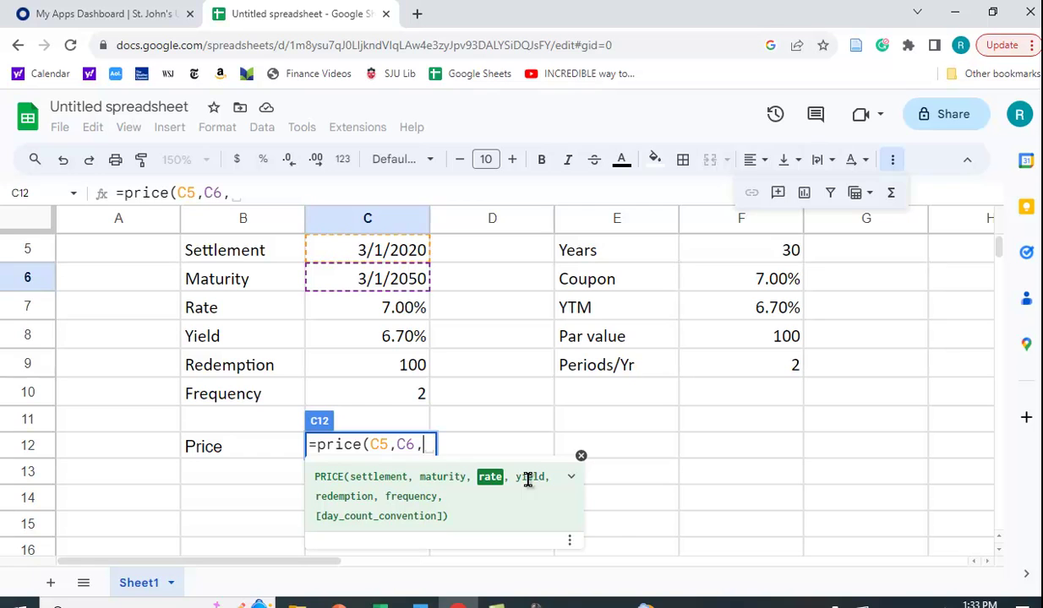
Complete the PRICE formula with C7 as rate, C8 as yield, C9 as redemption and C10 as frequency
left_click(399, 310)
type(",")
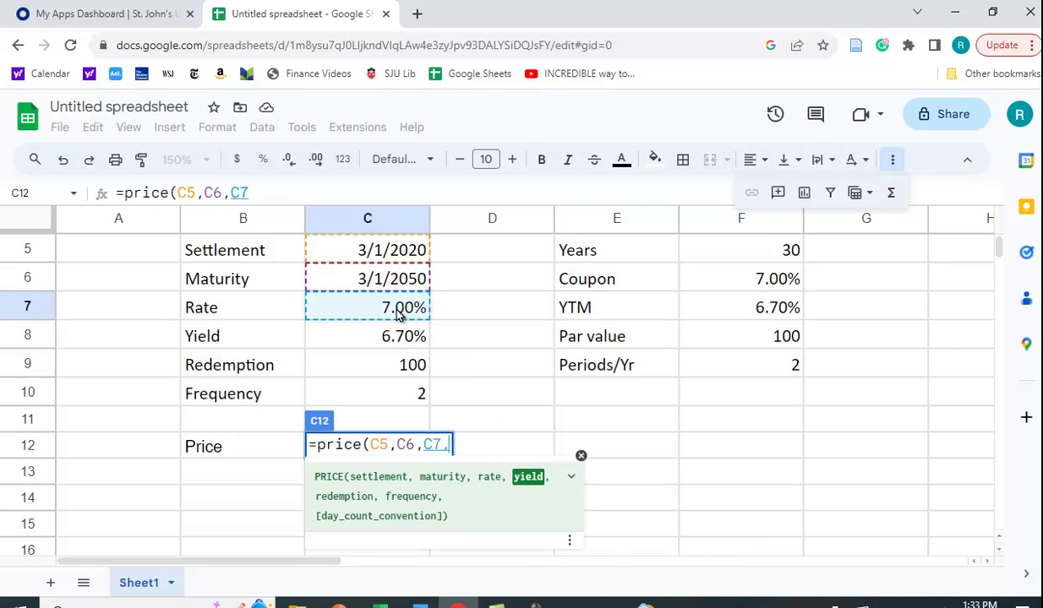
left_click(393, 343)
type(",")
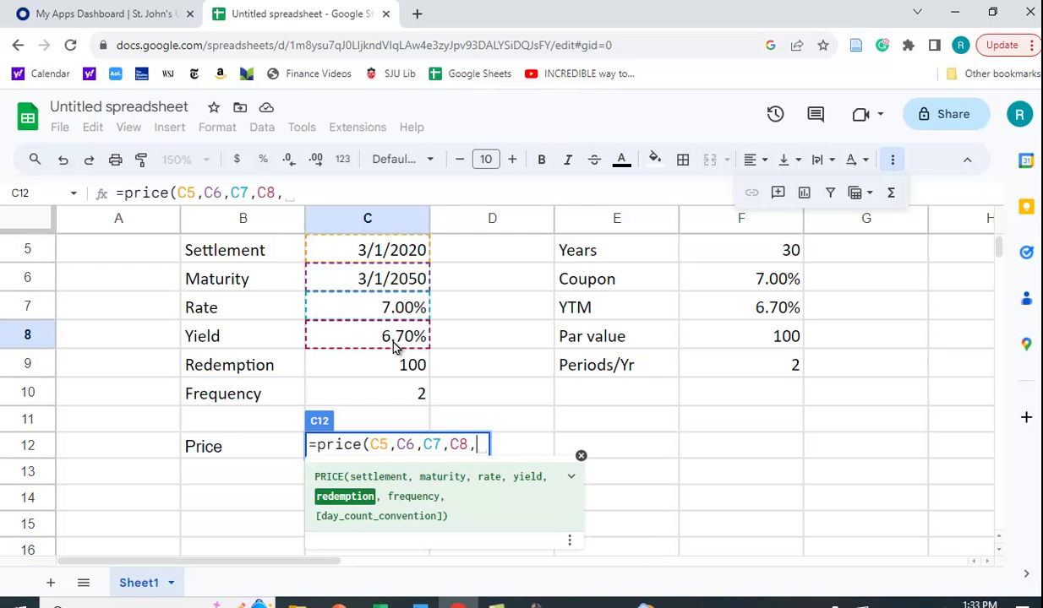
left_click(397, 369)
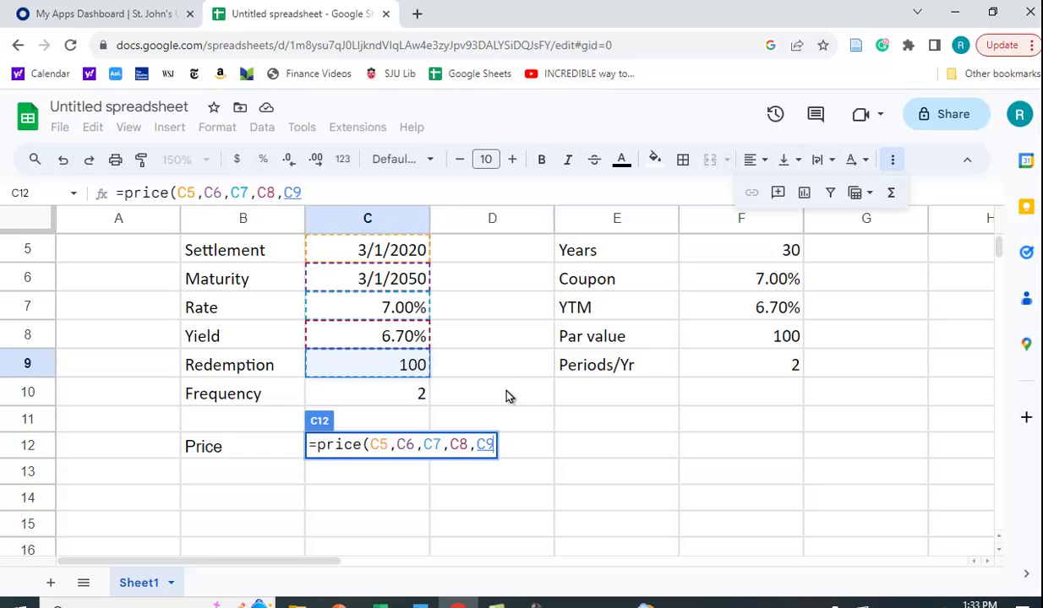
type(",")
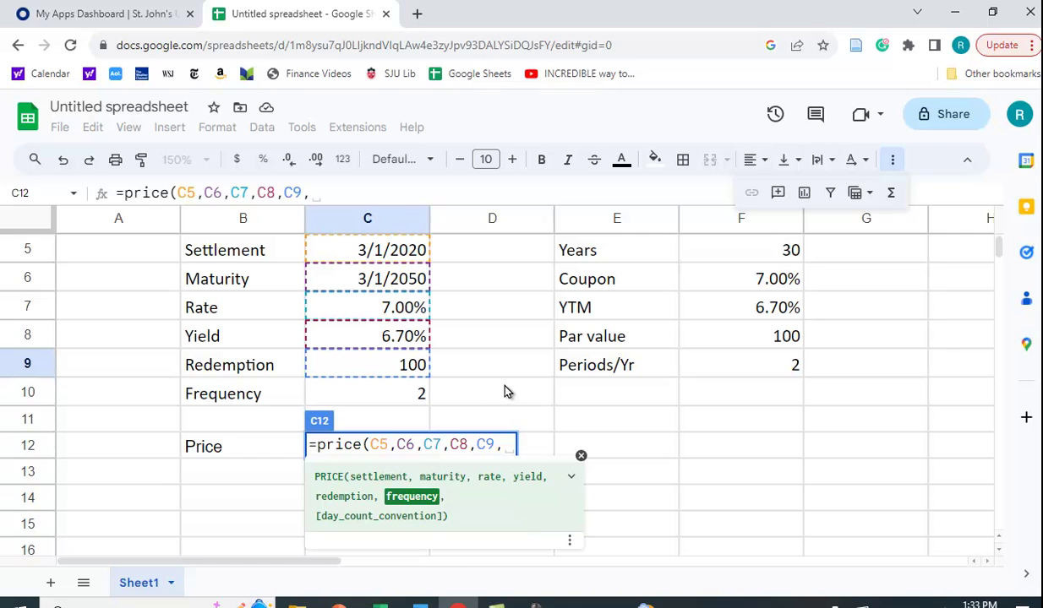
left_click(374, 387)
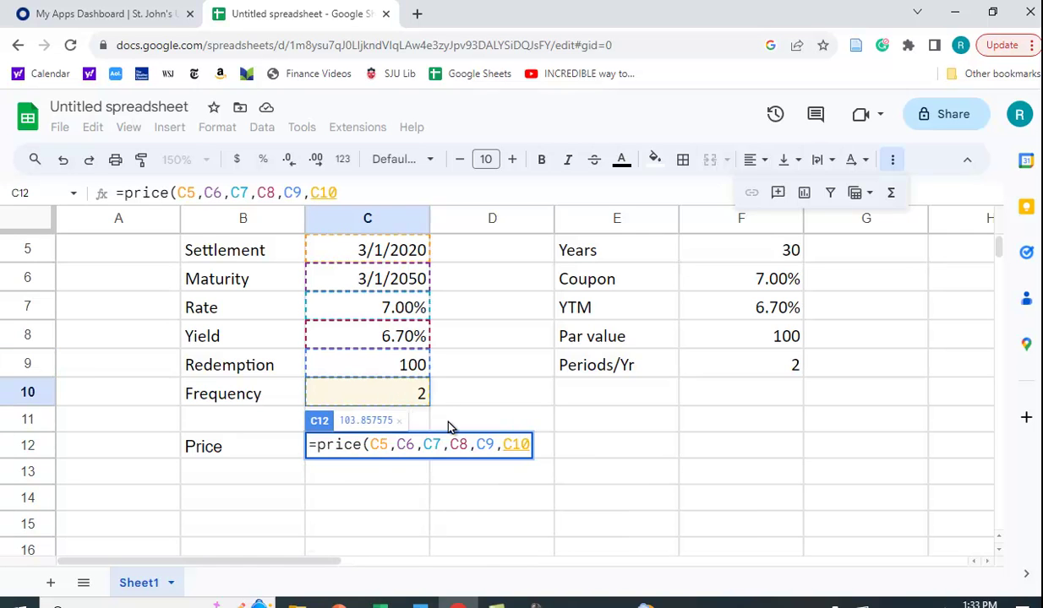
type(")")
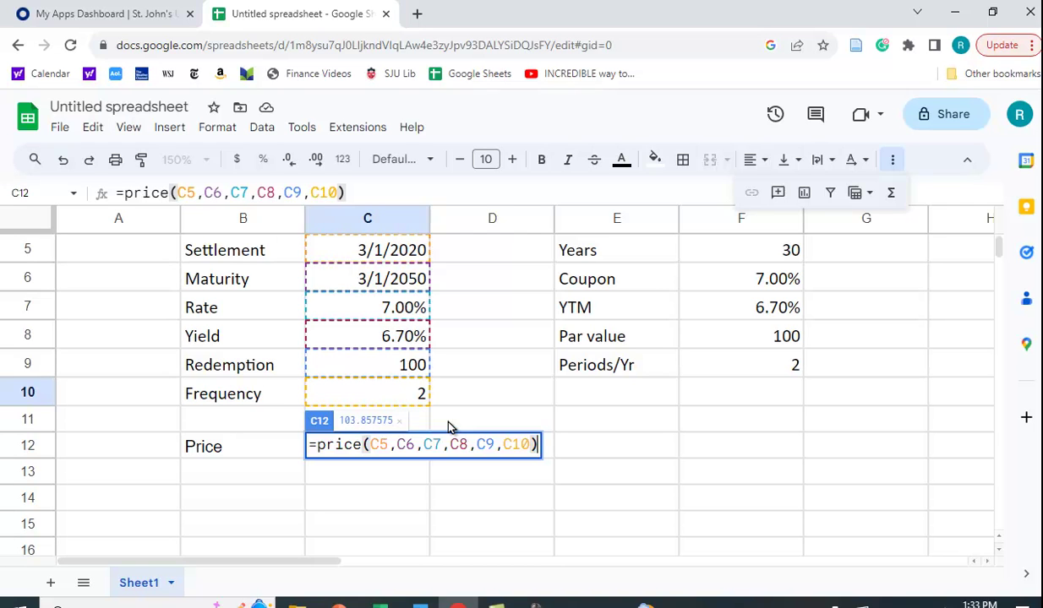
key("Return")
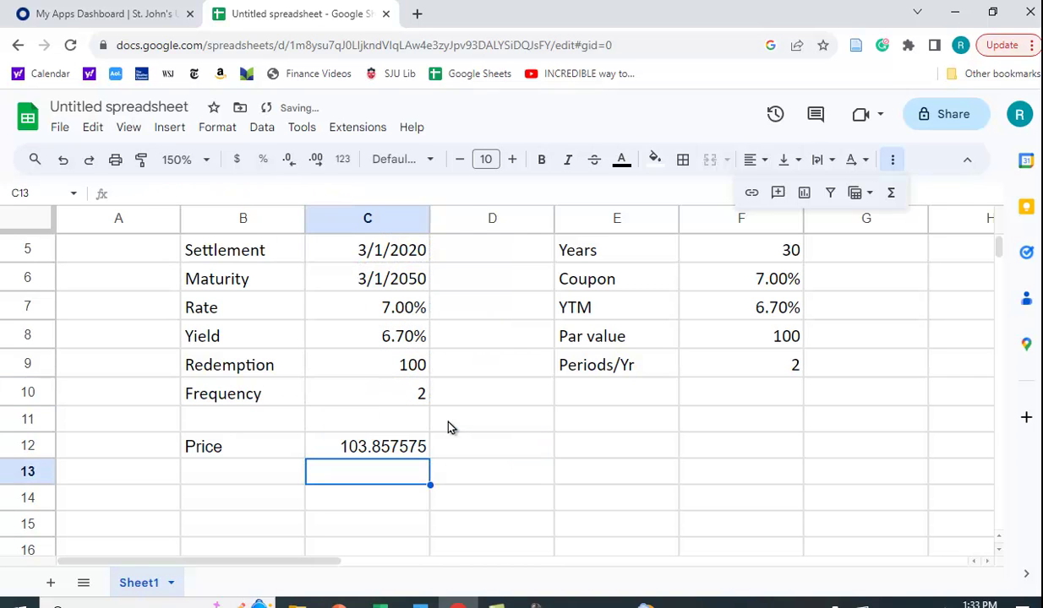
Format the price in cell C12 as dollar currency with four decimal places
left_click(391, 449)
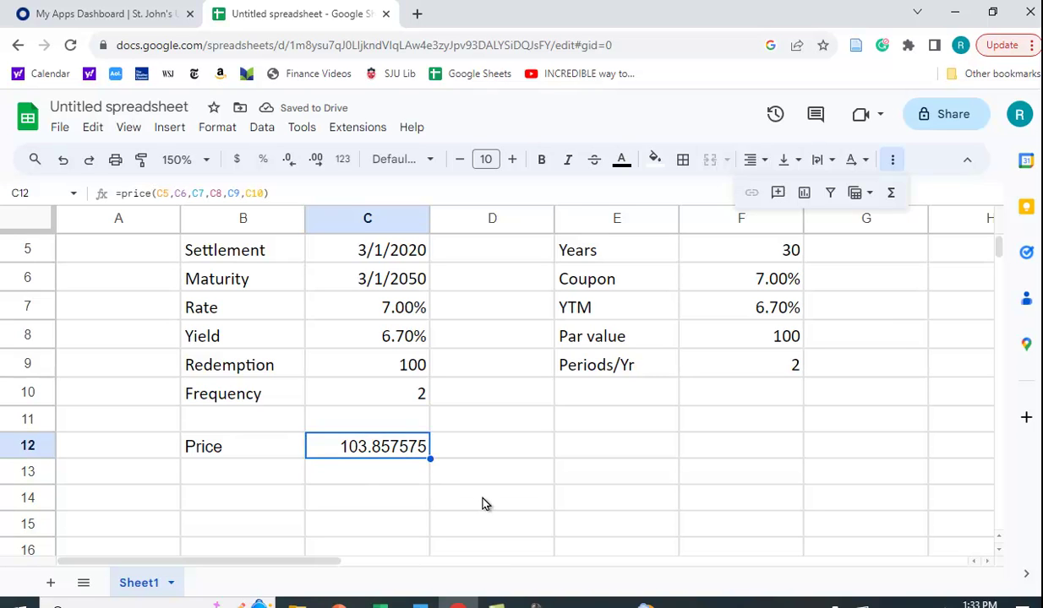
left_click(235, 164)
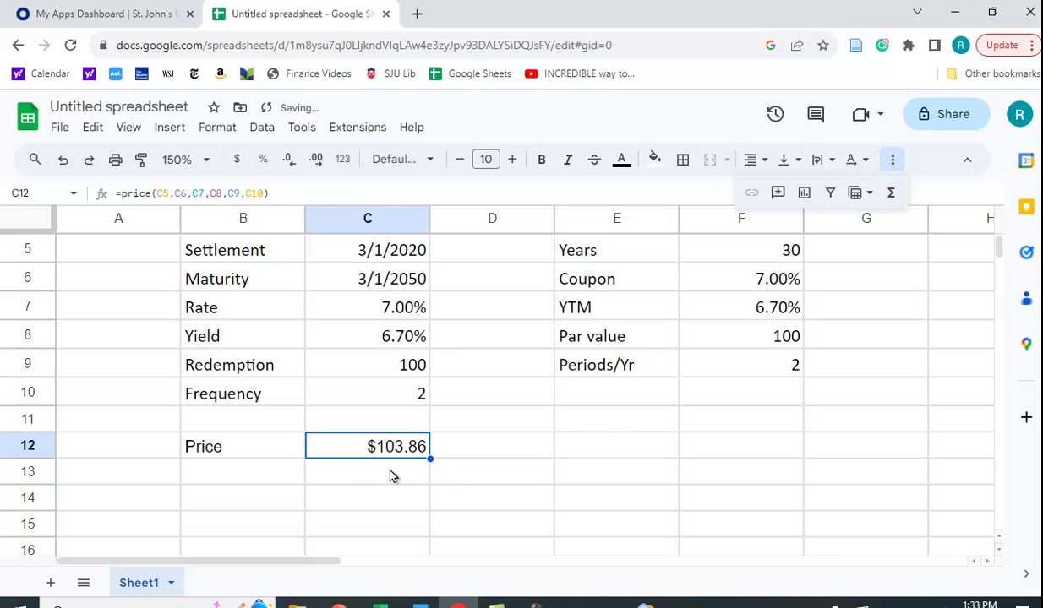
left_click(291, 164)
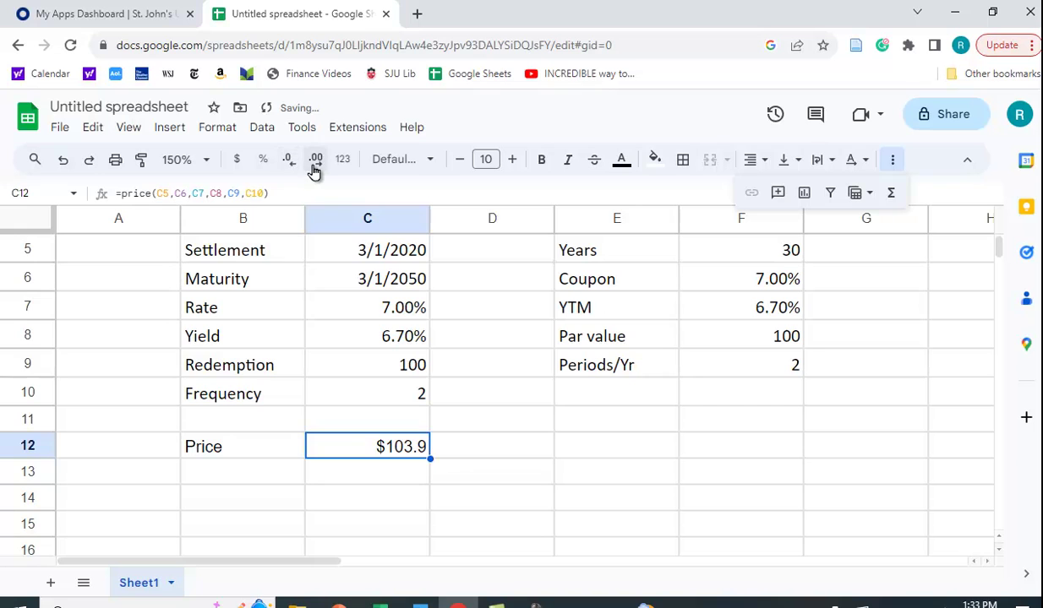
left_click(314, 170)
left_click(314, 170)
left_click(314, 170)
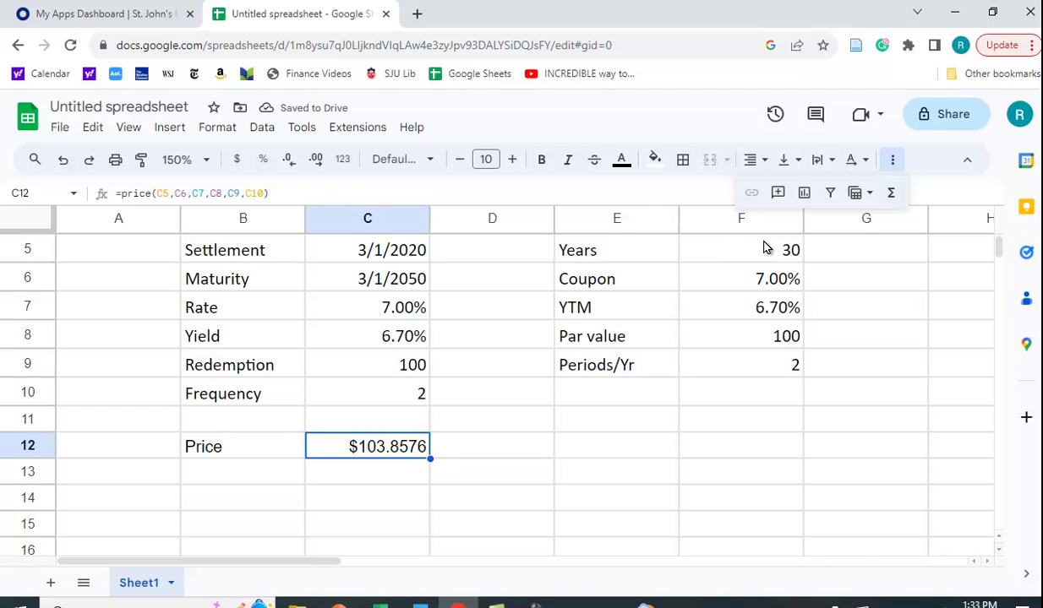
Start a PV formula in cell F12 with F7/F9 as the periodic rate
scroll(798, 313, "up", 1)
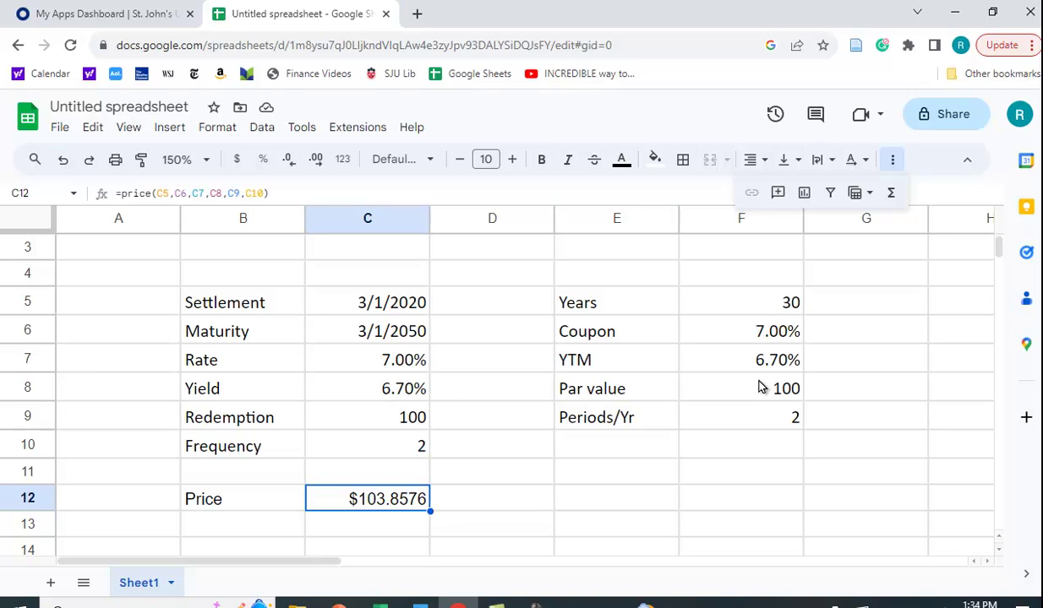
left_click(739, 500)
type("=")
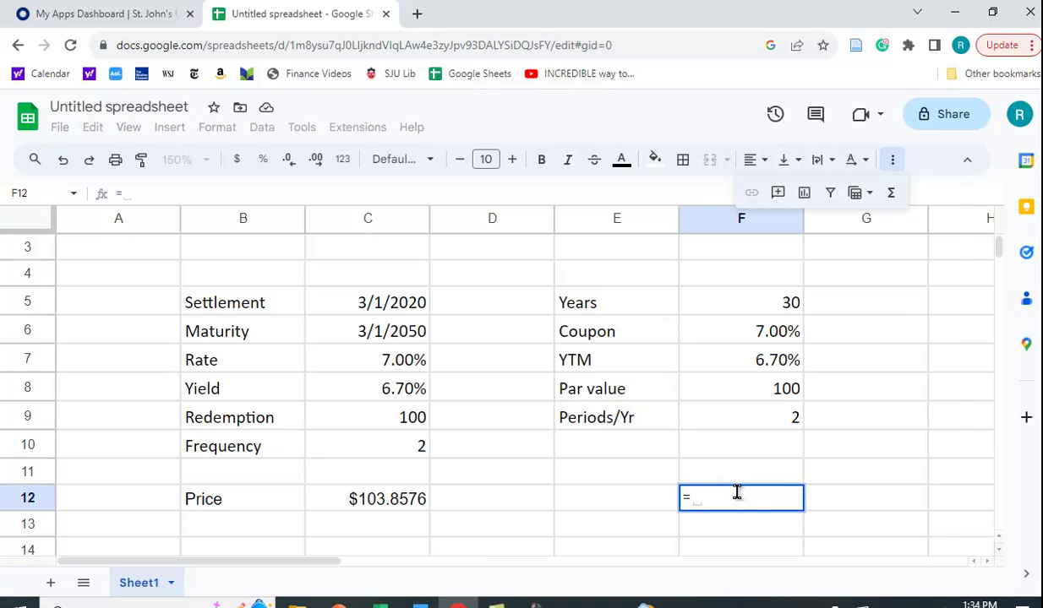
type("pv(")
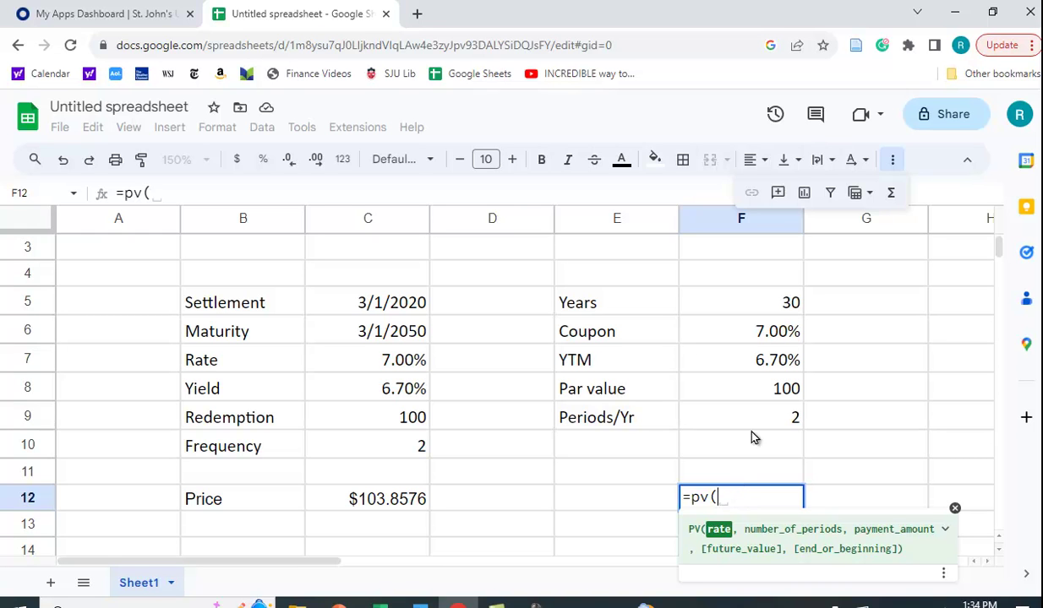
left_click(768, 365)
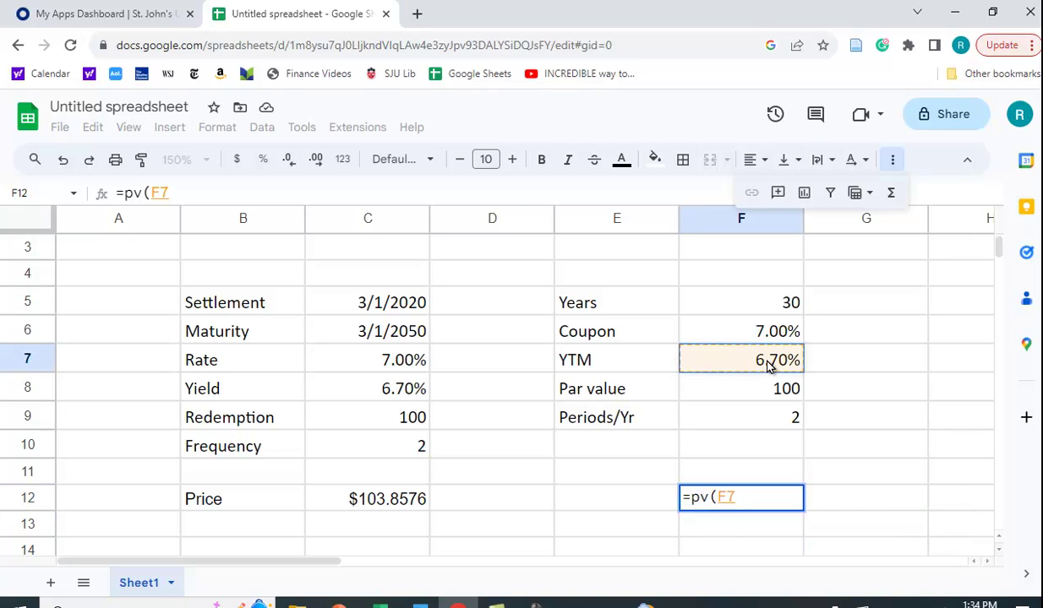
type("/")
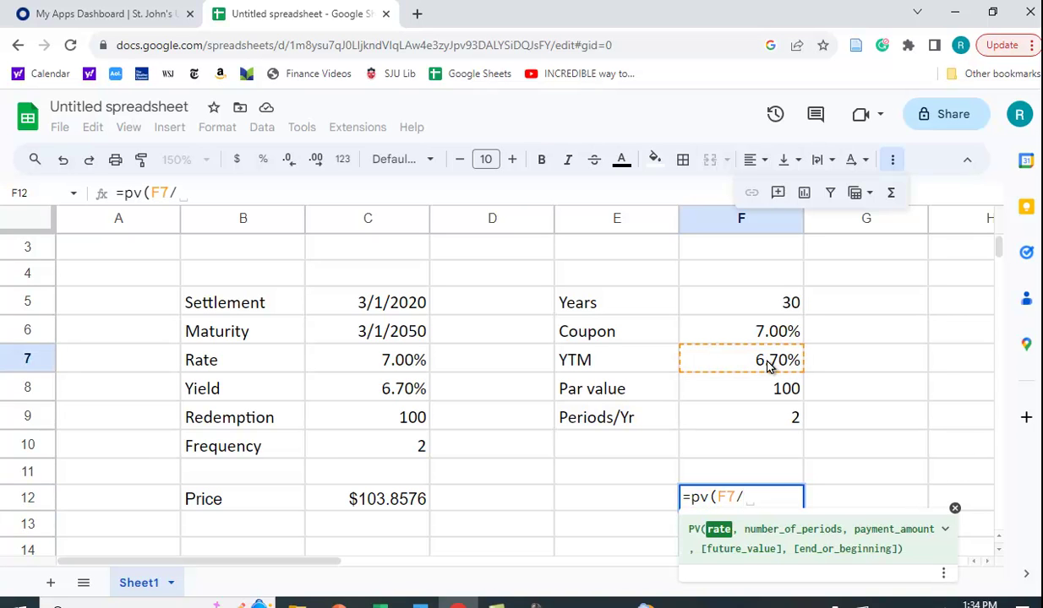
left_click(782, 426)
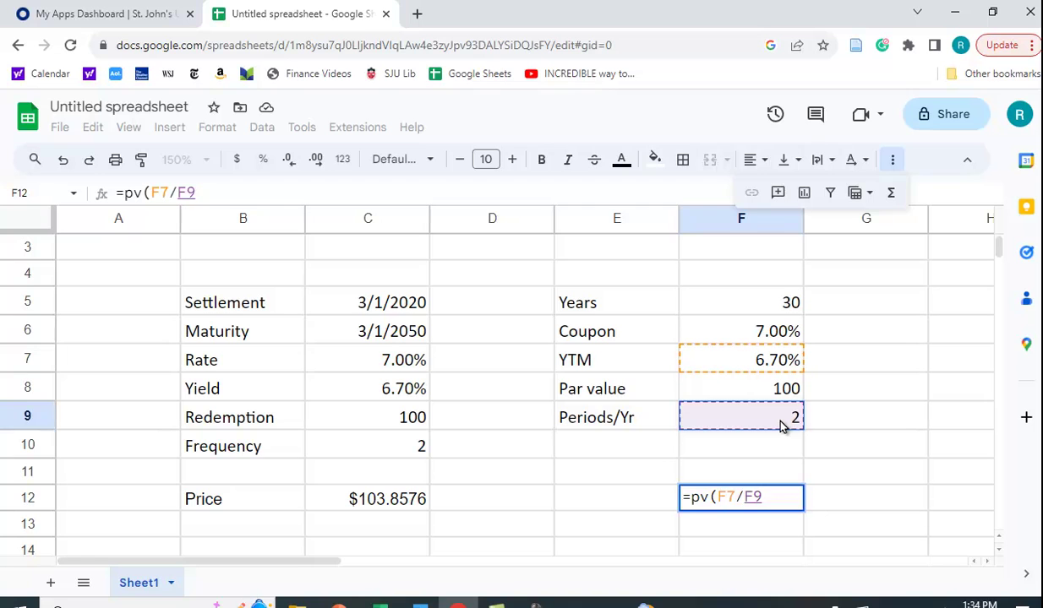
type(",")
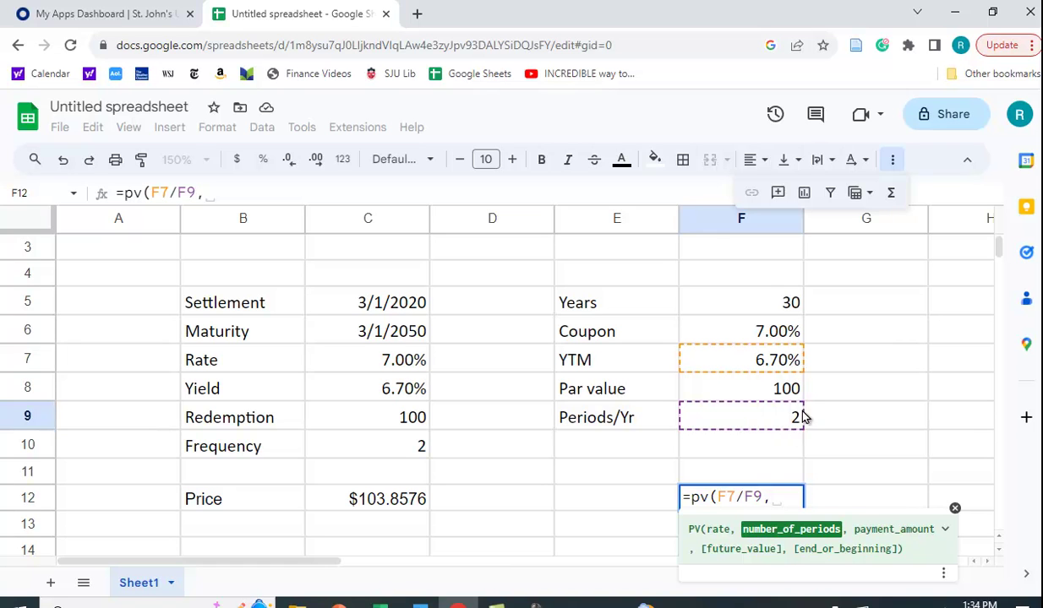
Add F5*F9 as the number of periods in the PV formula
left_click(772, 305)
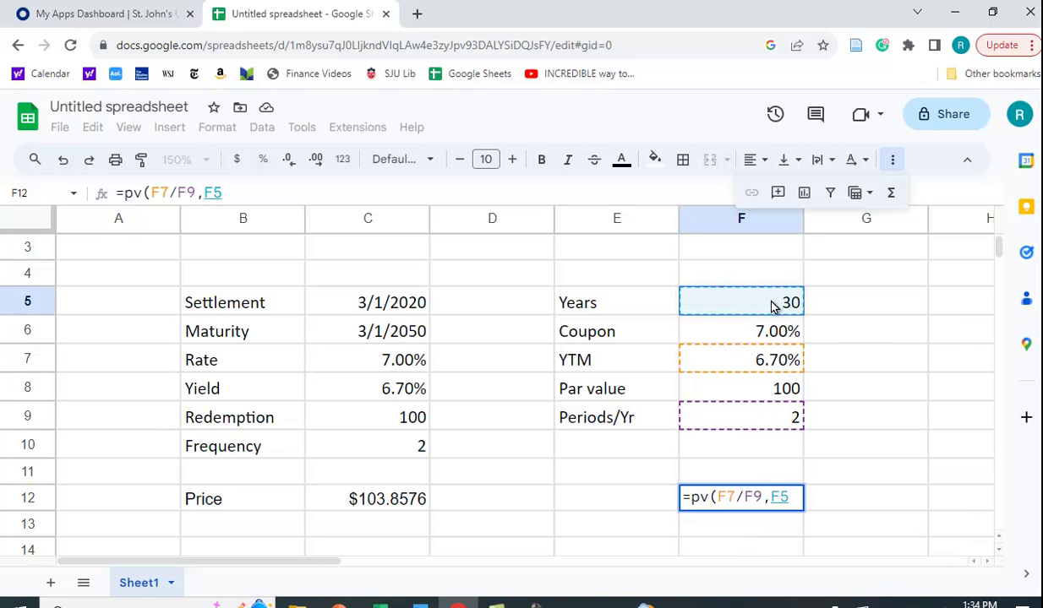
type("*")
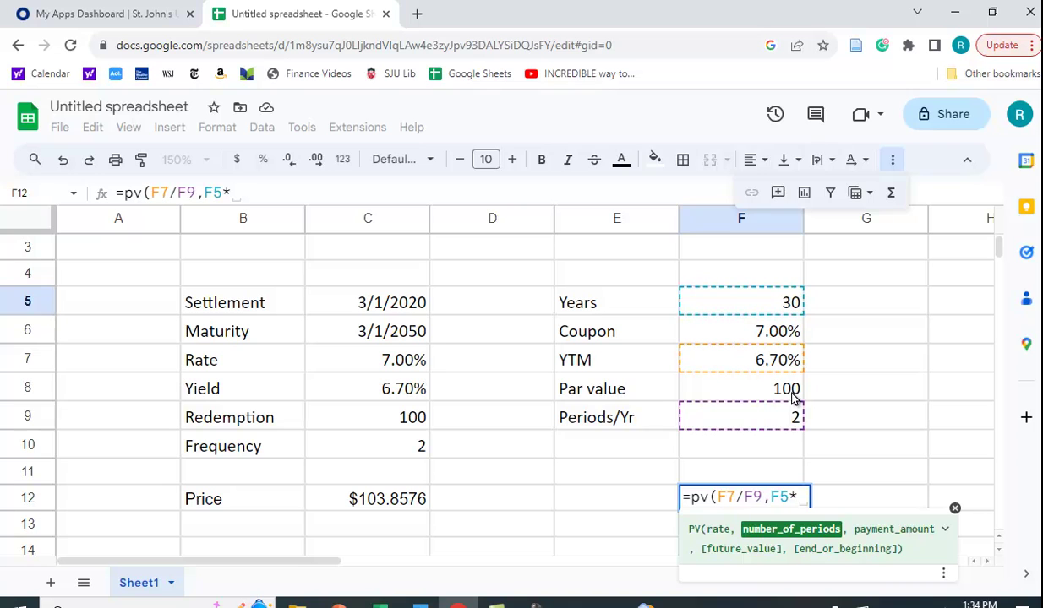
left_click(766, 423)
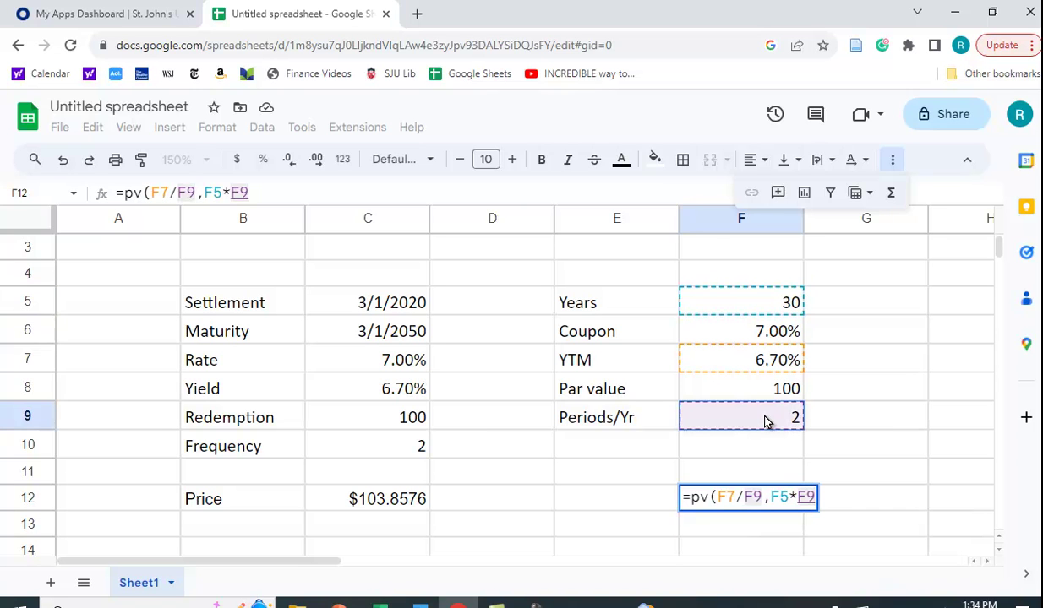
type(",")
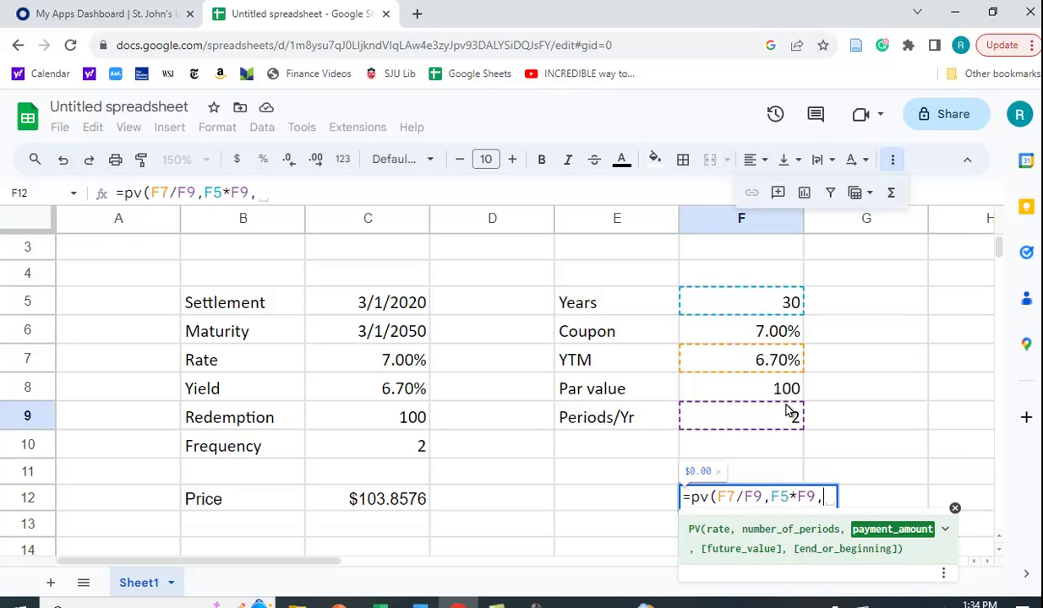
Add F6*F8/F9 as the payment amount in the PV formula
left_click(769, 336)
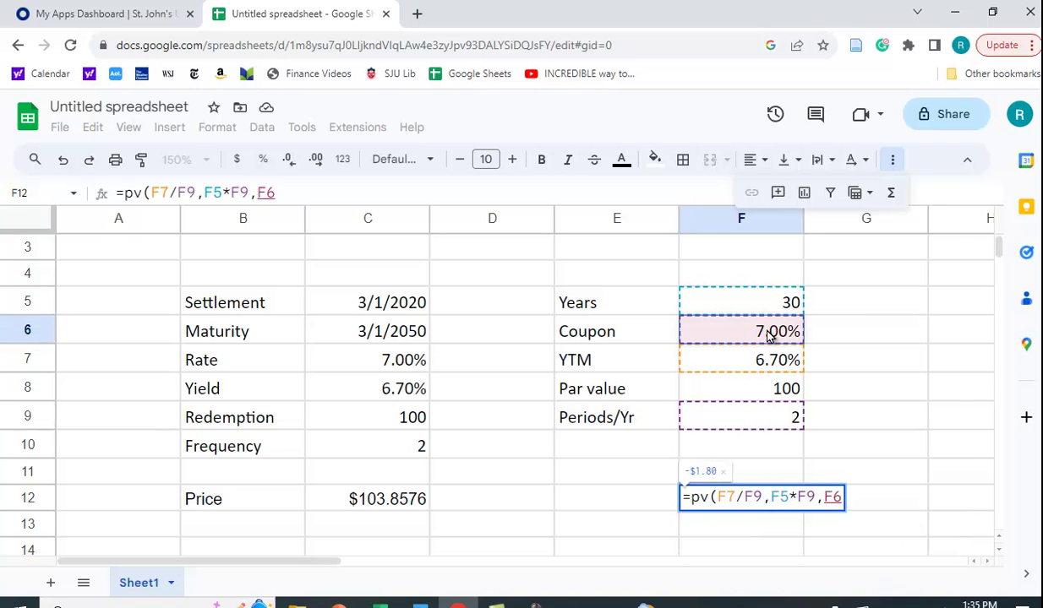
type("*")
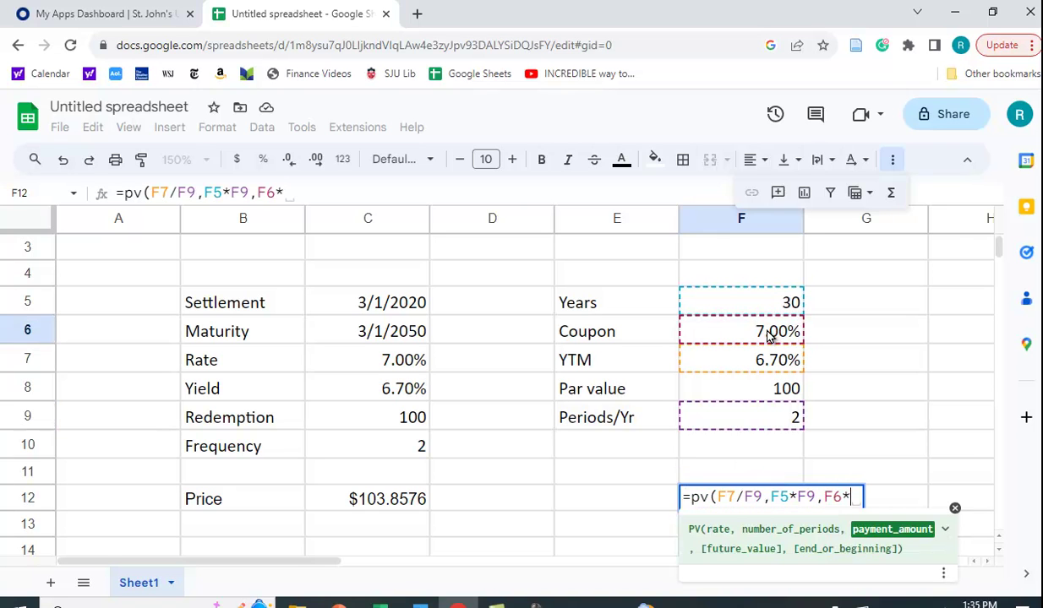
left_click(784, 389)
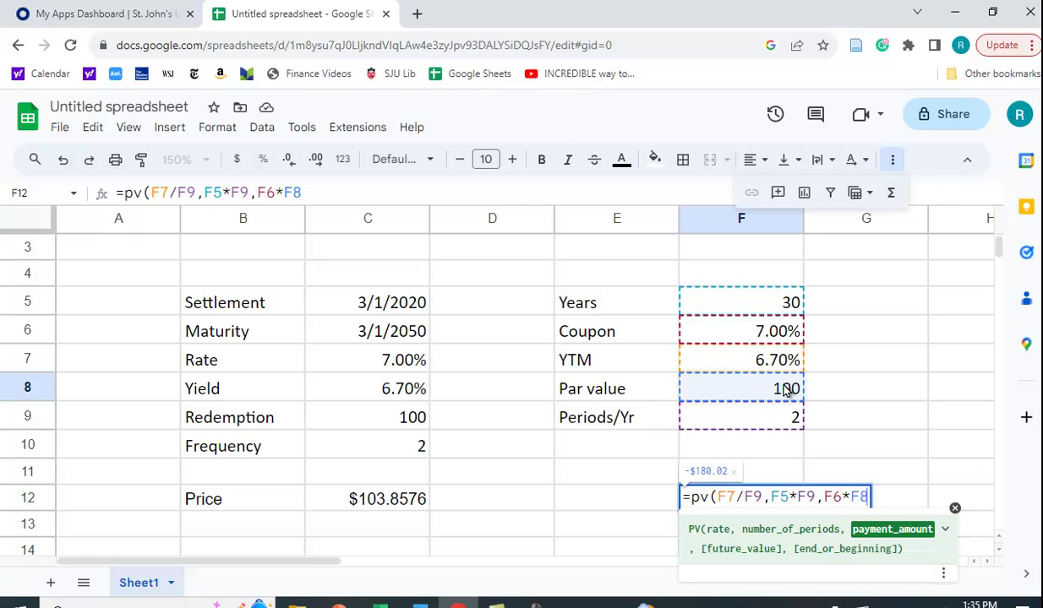
type("/")
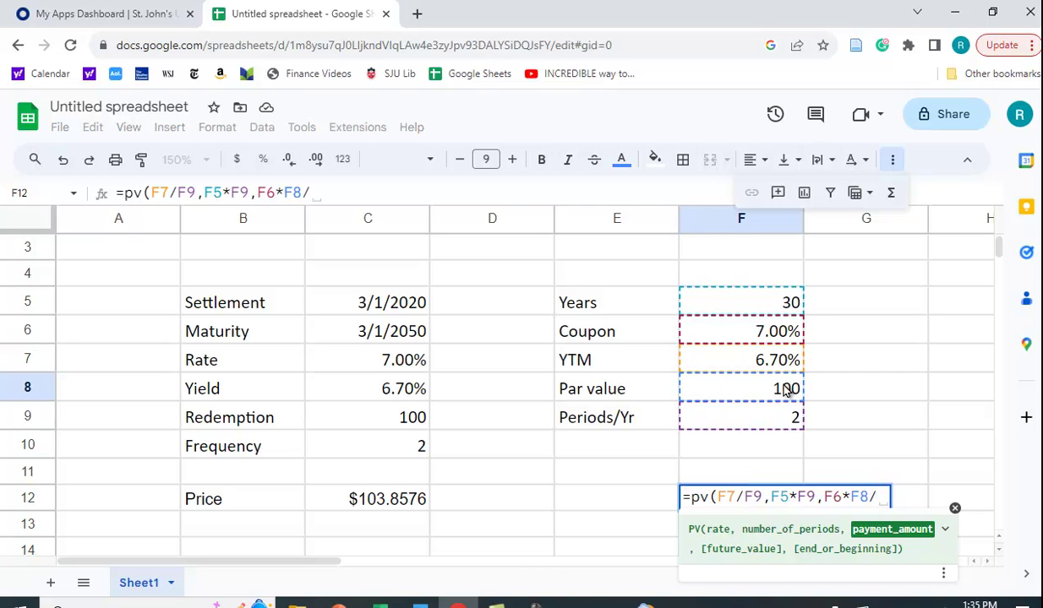
left_click(767, 426)
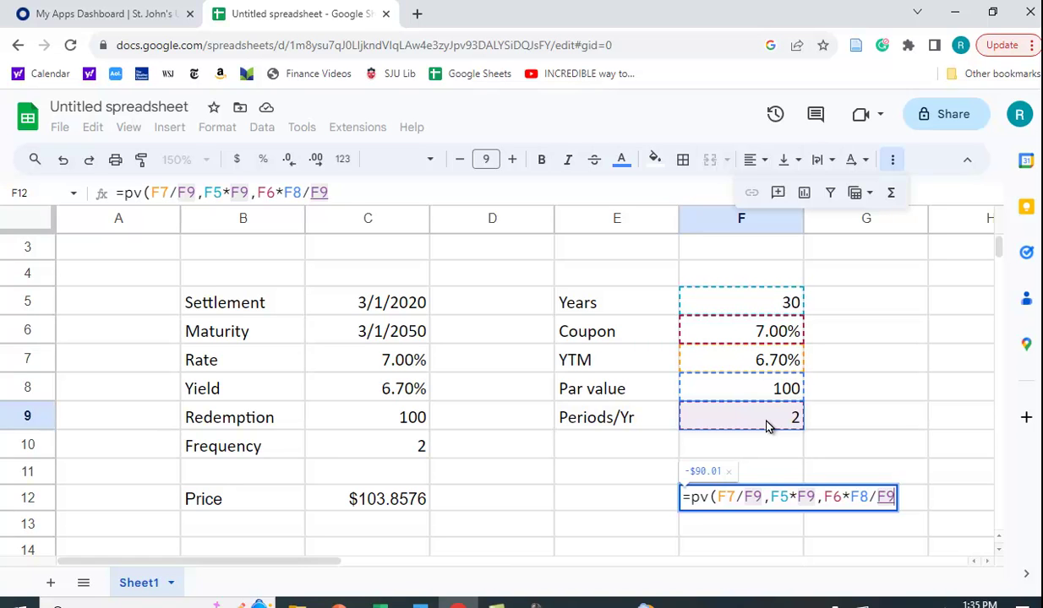
type(",")
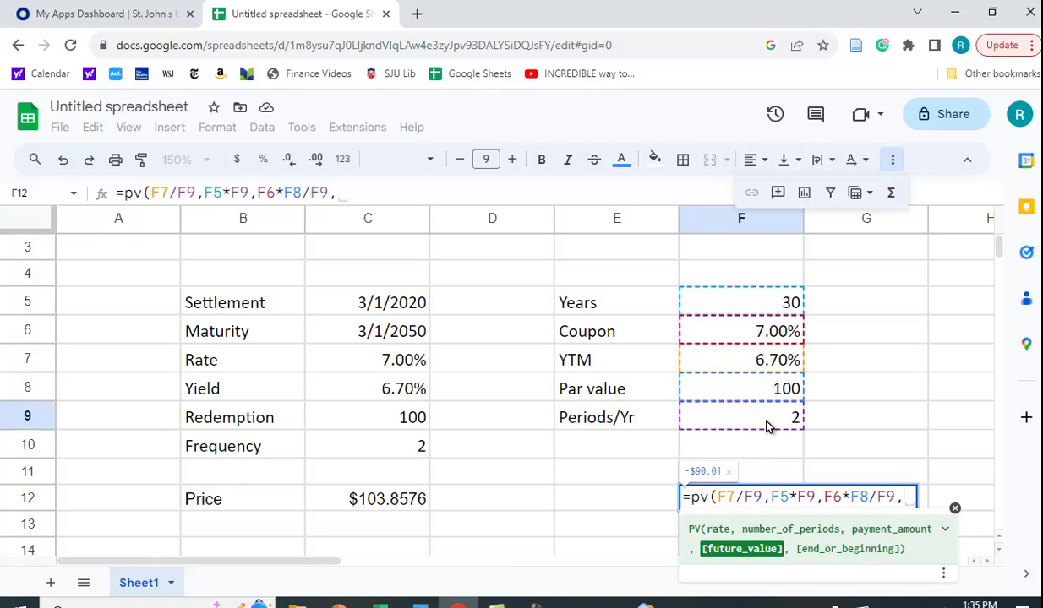
Complete the PV formula in F12 with the par value in F8 as the future value
scroll(767, 425, "up", 1)
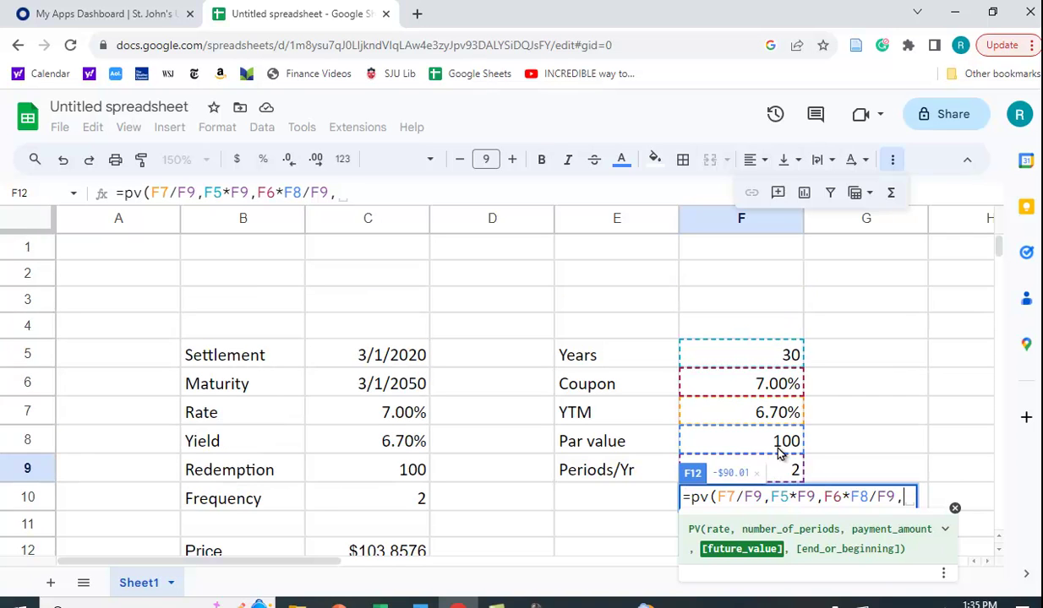
left_click(775, 446)
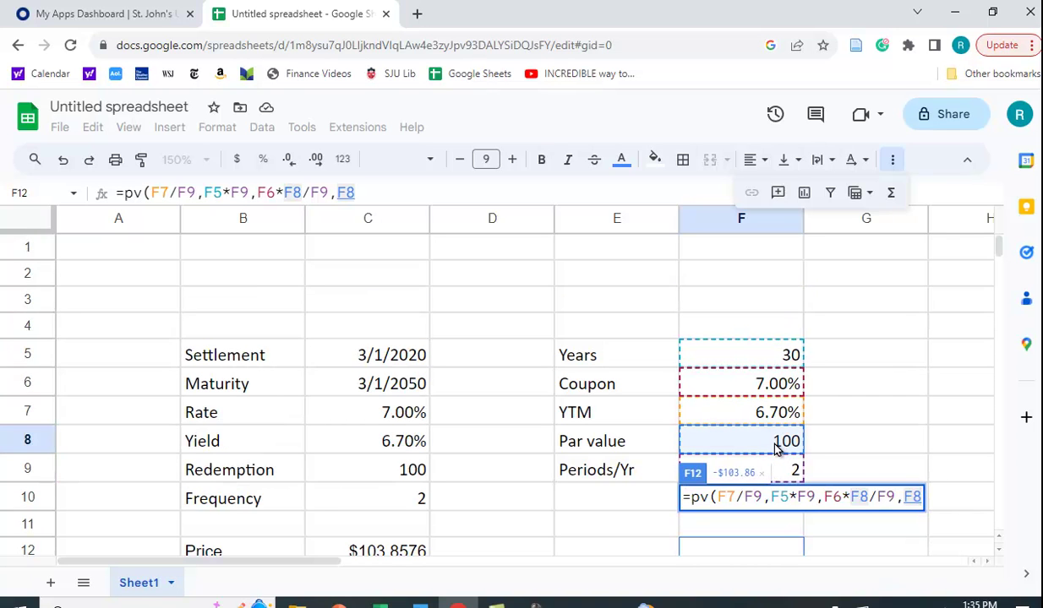
type(")")
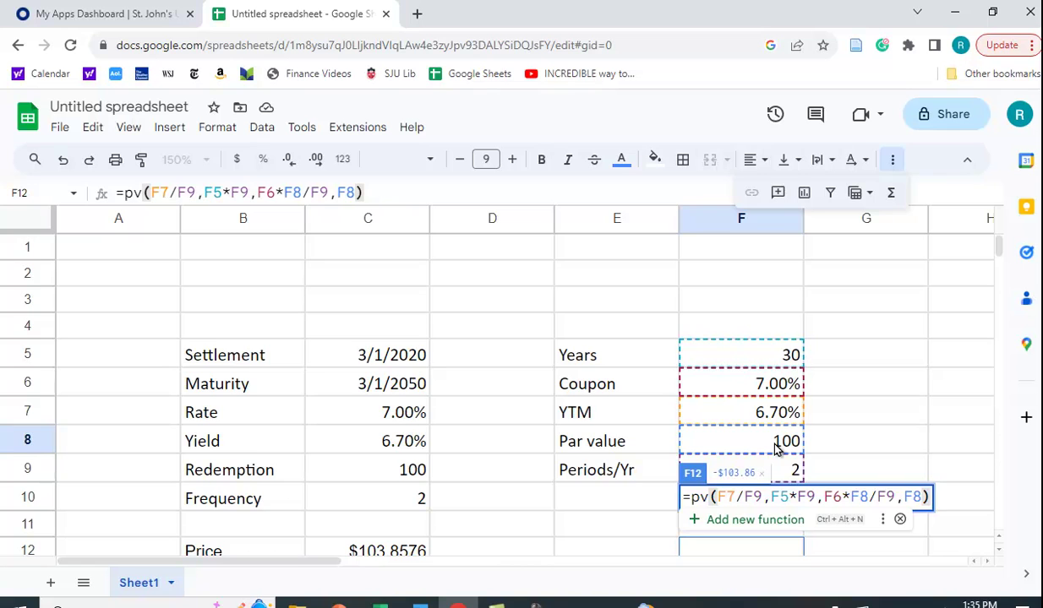
key("Return")
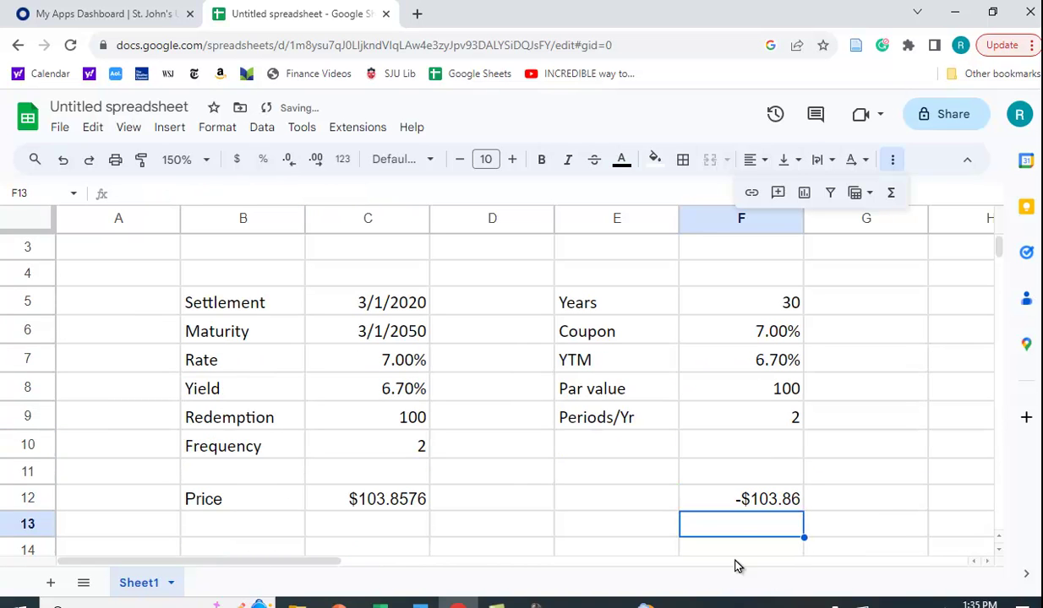
Show the PV result in cell F12 with four decimal places
left_click(743, 499)
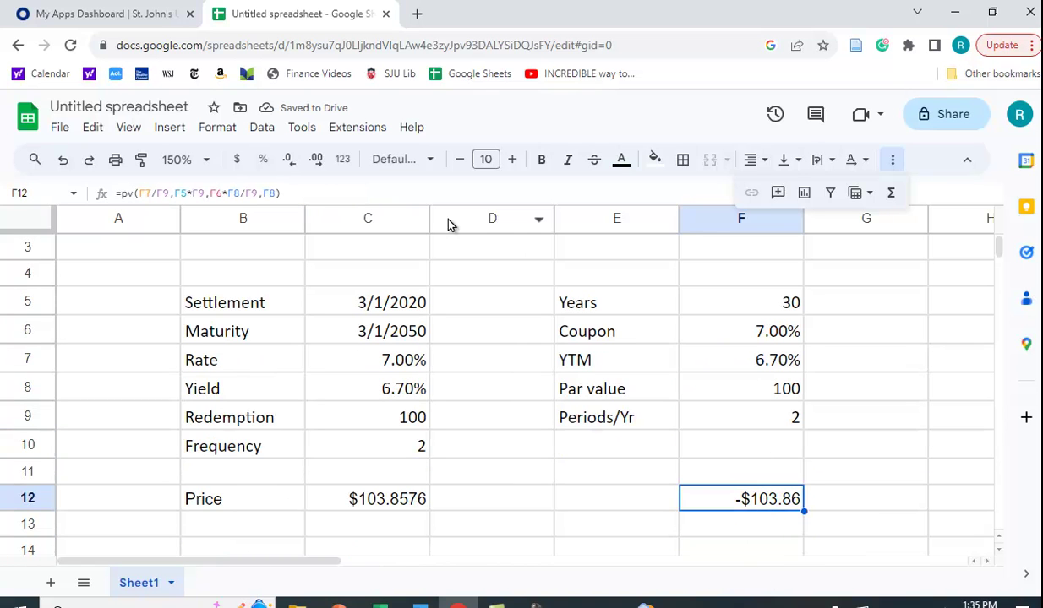
left_click(318, 169)
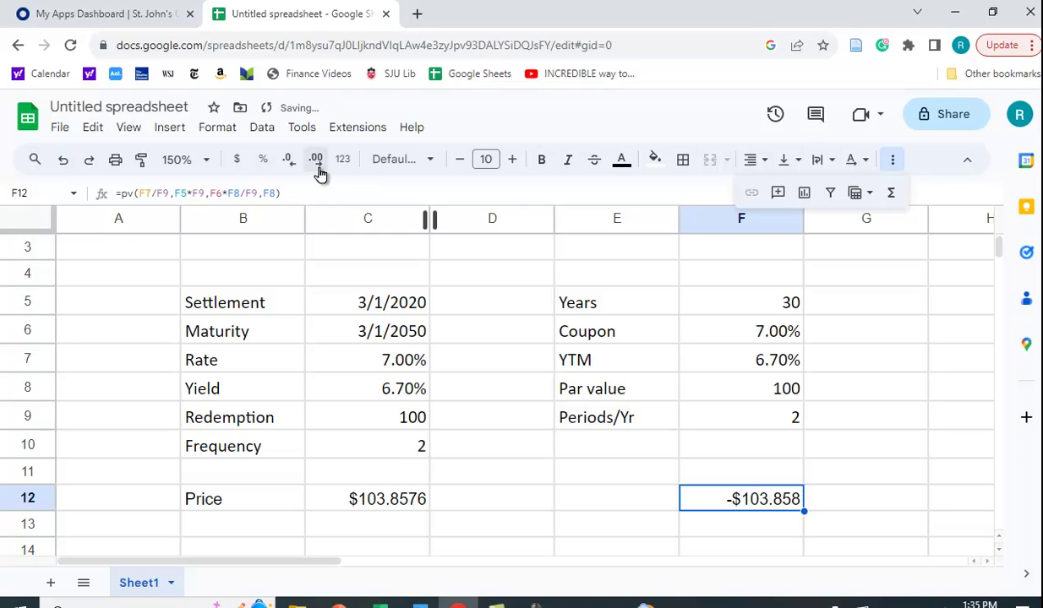
left_click(318, 169)
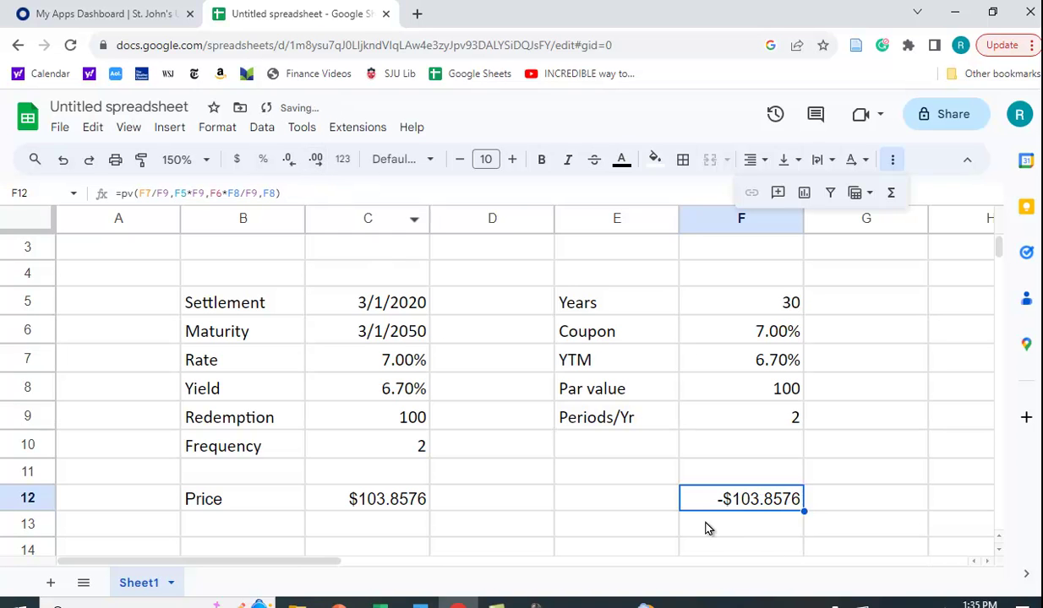